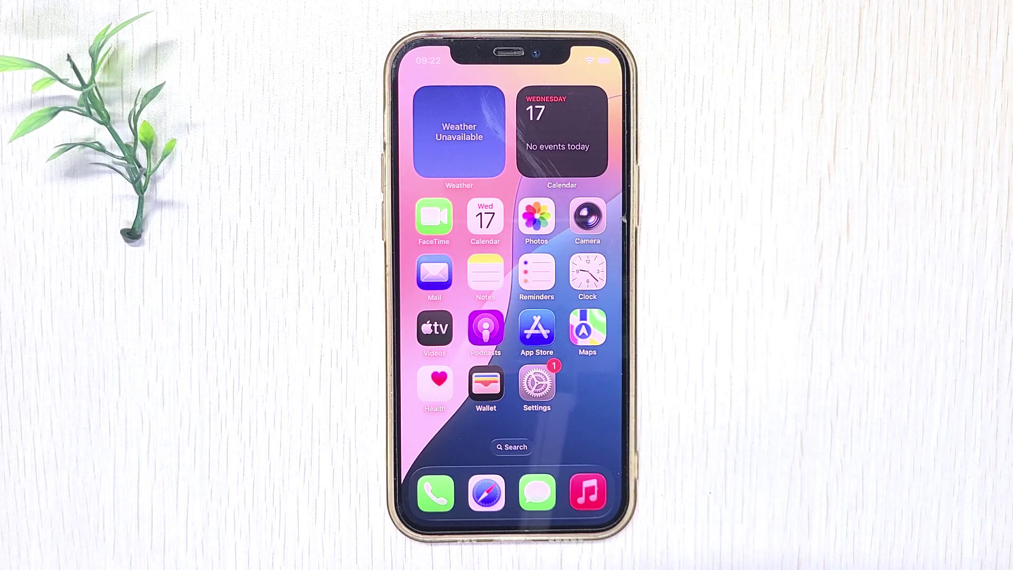
Step: Open the iPhone's About information in the general settings and view the iOS version details
left_click(536, 384)
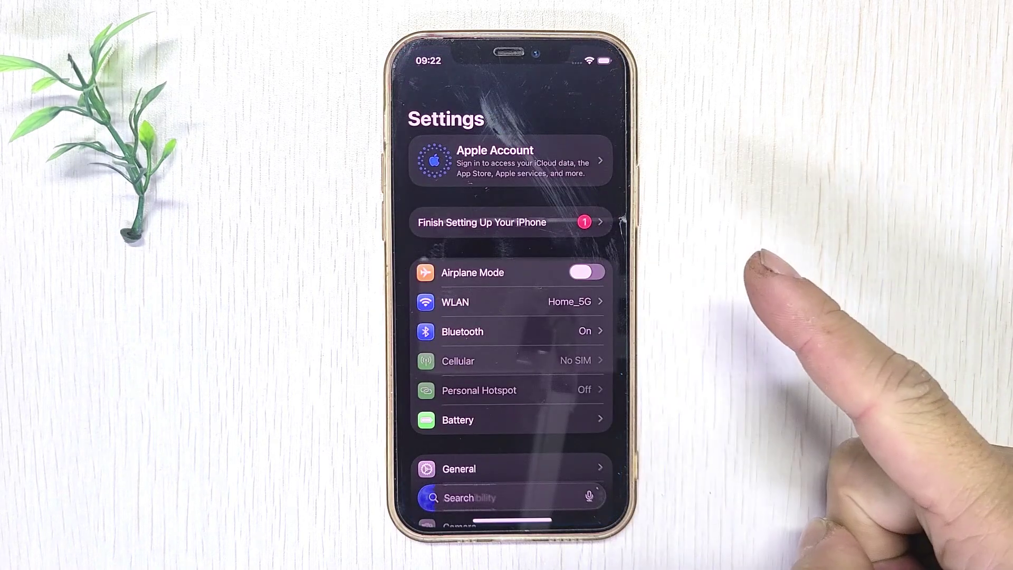
scroll(506, 422, "down", 3)
left_click(459, 344)
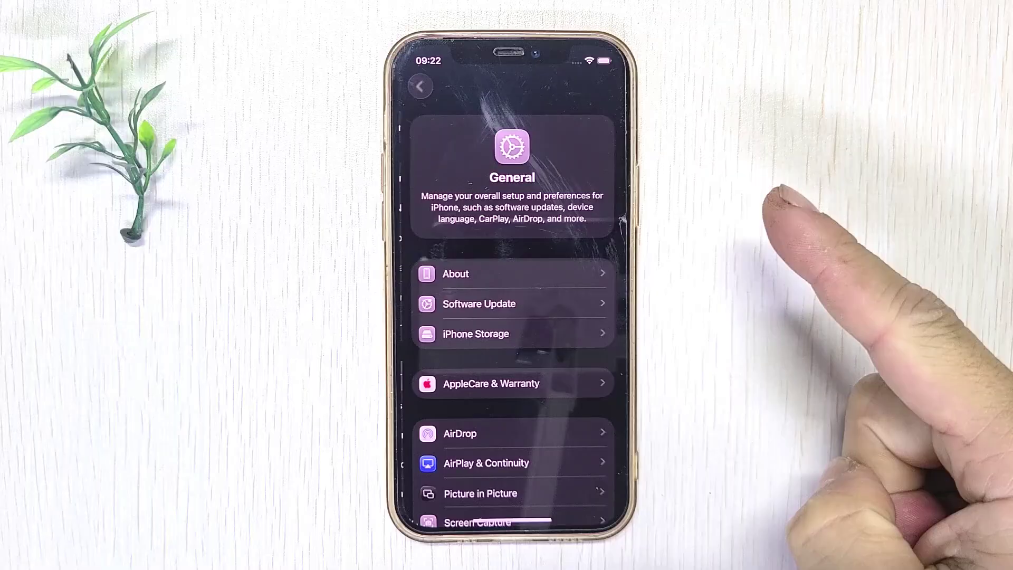
left_click(575, 272)
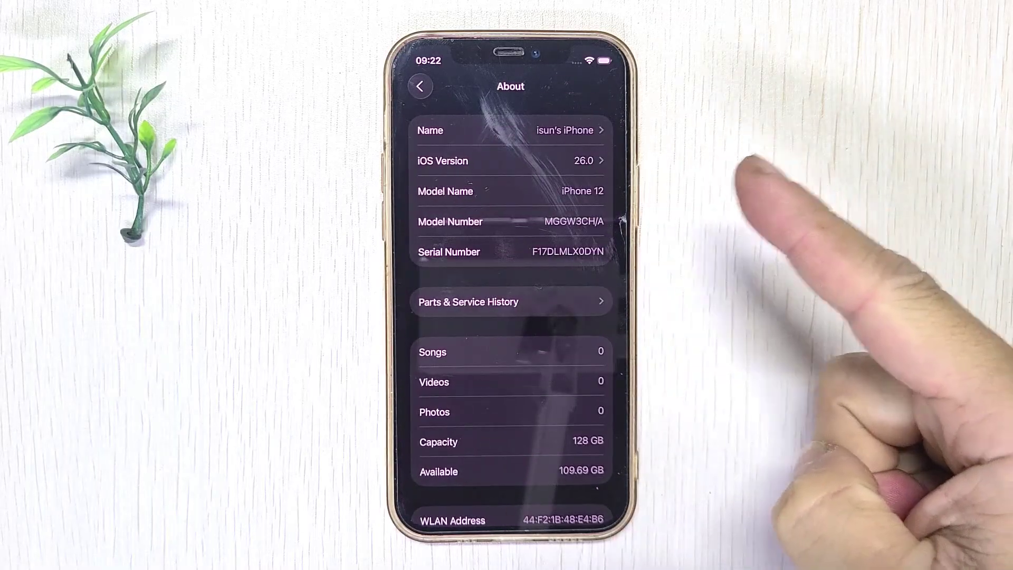
left_click(581, 160)
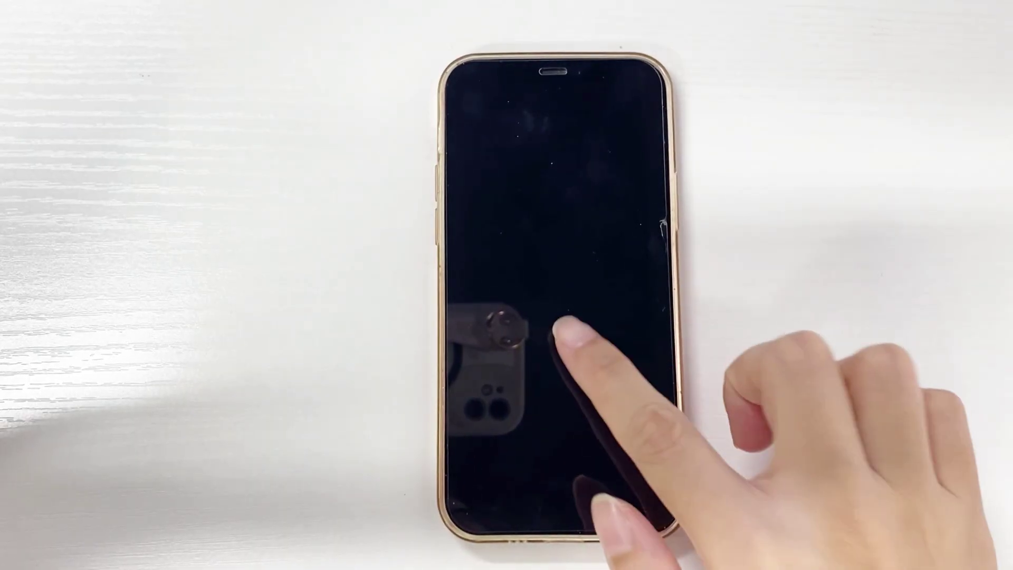
Step: Wake the iPhone and enter the device passcode to unlock it
left_click(561, 334)
left_click_drag(559, 522, 559, 316)
left_click(558, 239)
left_click(558, 289)
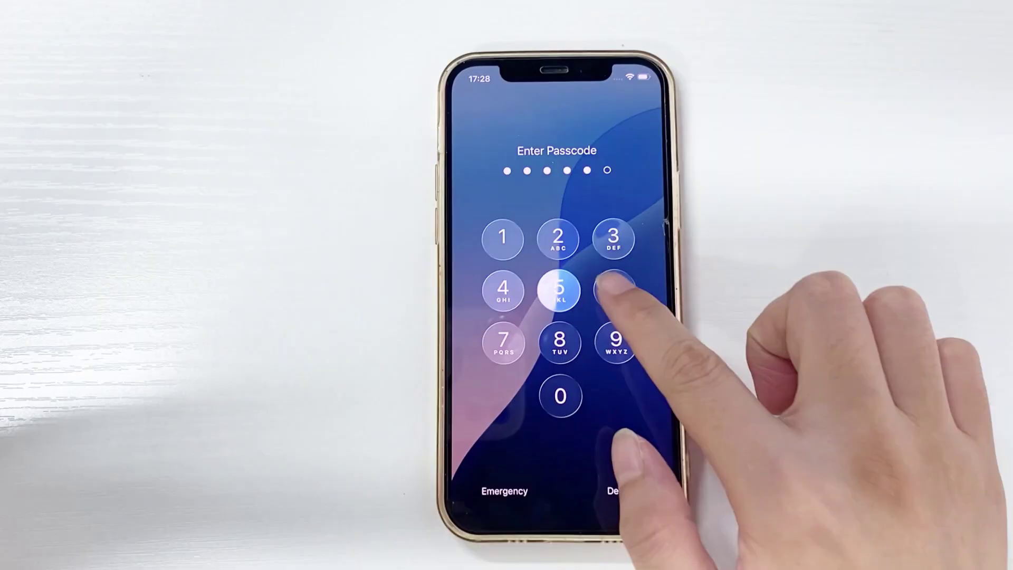
Step: Open the iCloud Backup settings for this iPhone within the Apple Account
left_click(586, 376)
left_click(544, 163)
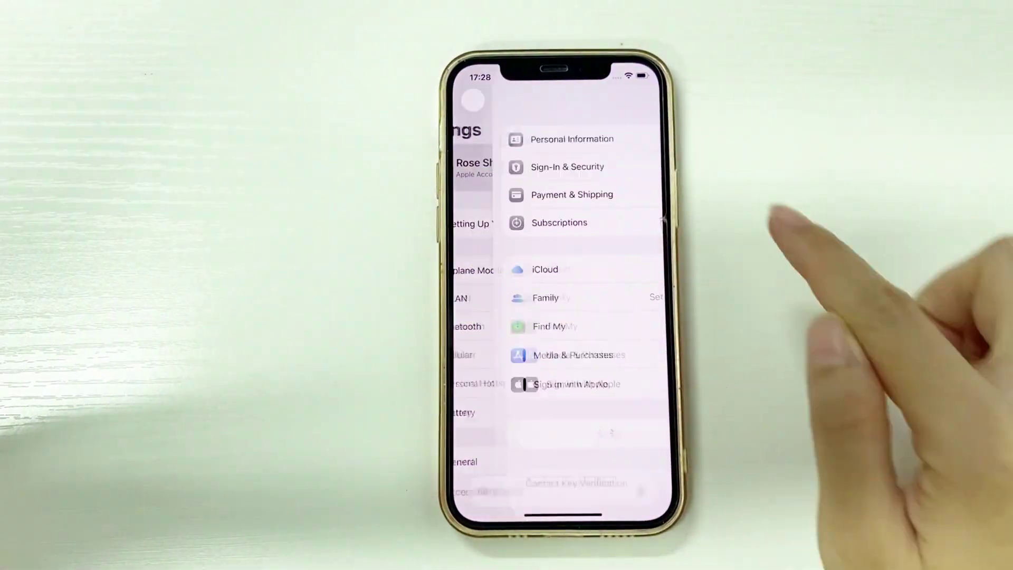
left_click(504, 377)
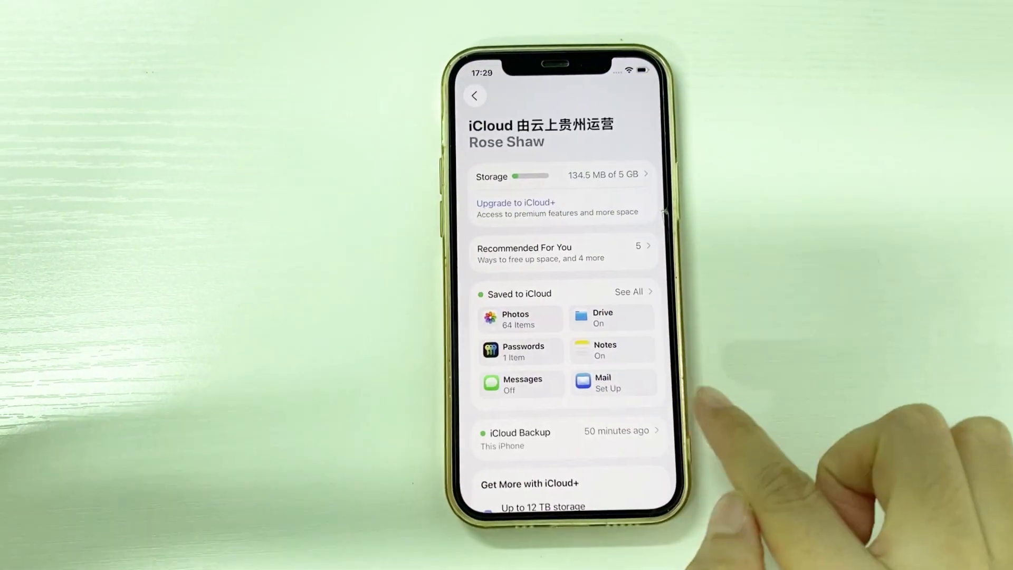
left_click(604, 431)
left_click(507, 361)
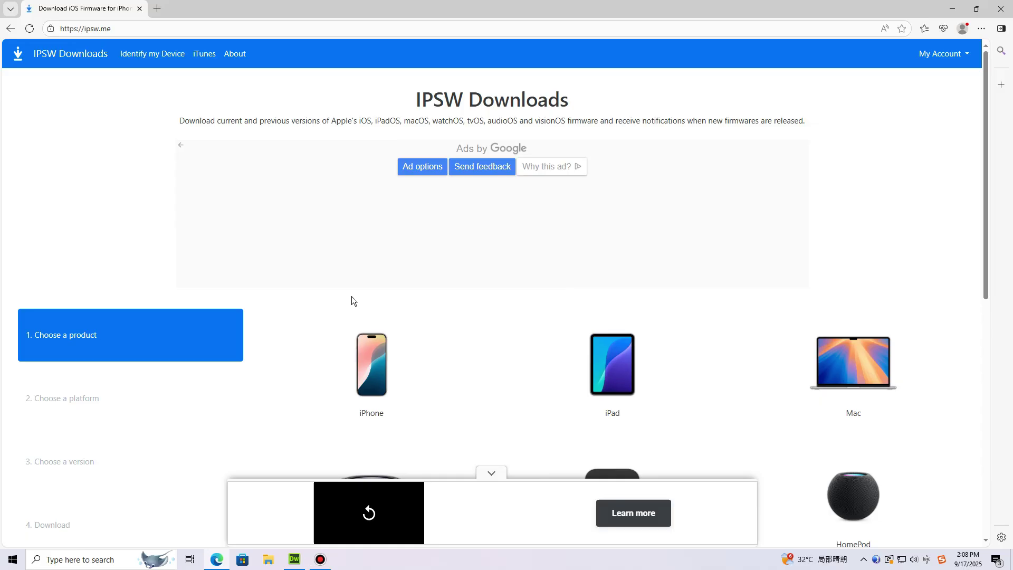
Step: Download the signed iOS 18.6.2 (22G100) firmware for the iPhone 12 from IPSW Downloads
left_click(404, 367)
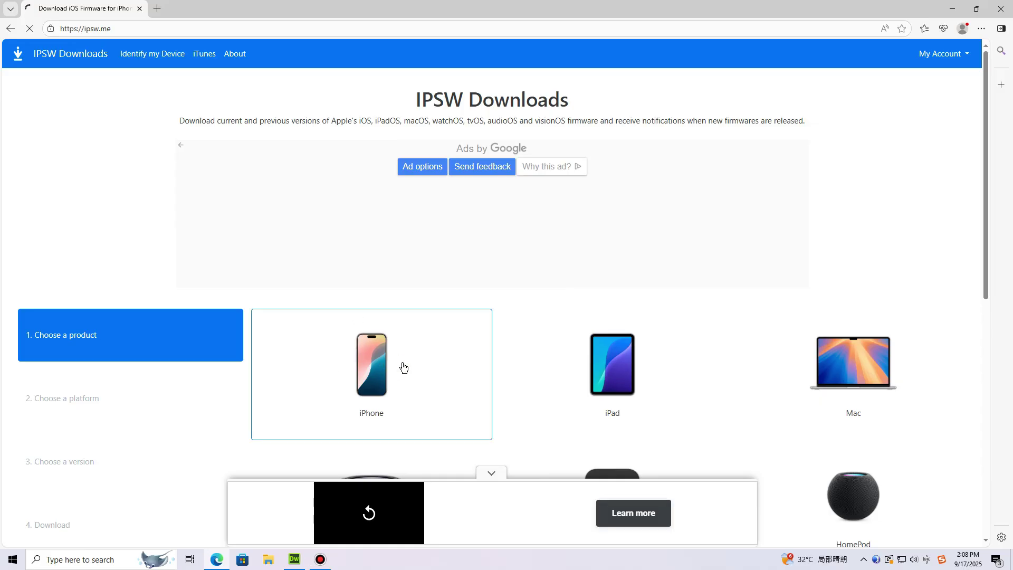
scroll(411, 367, "down", 5)
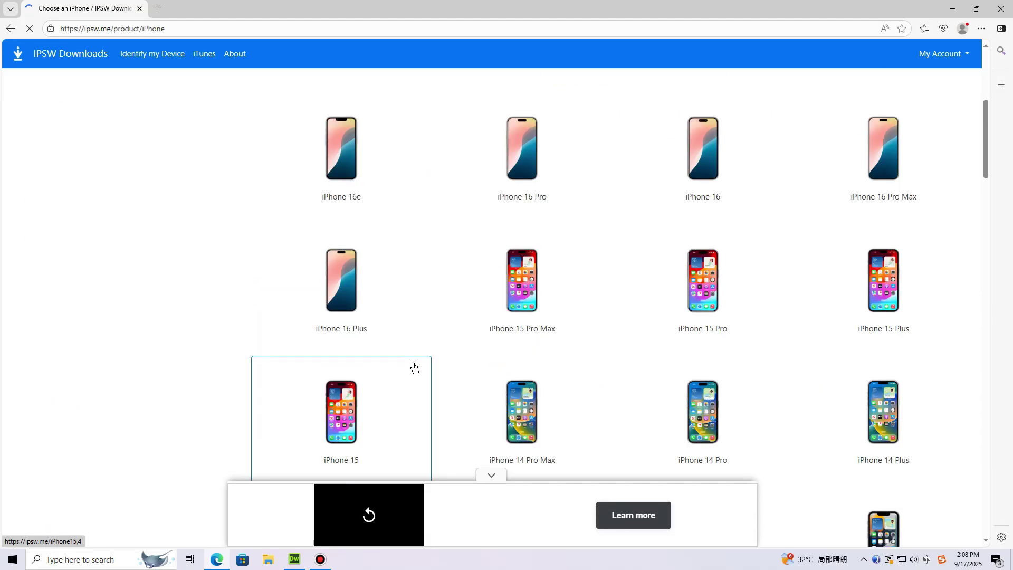
scroll(433, 368, "down", 9)
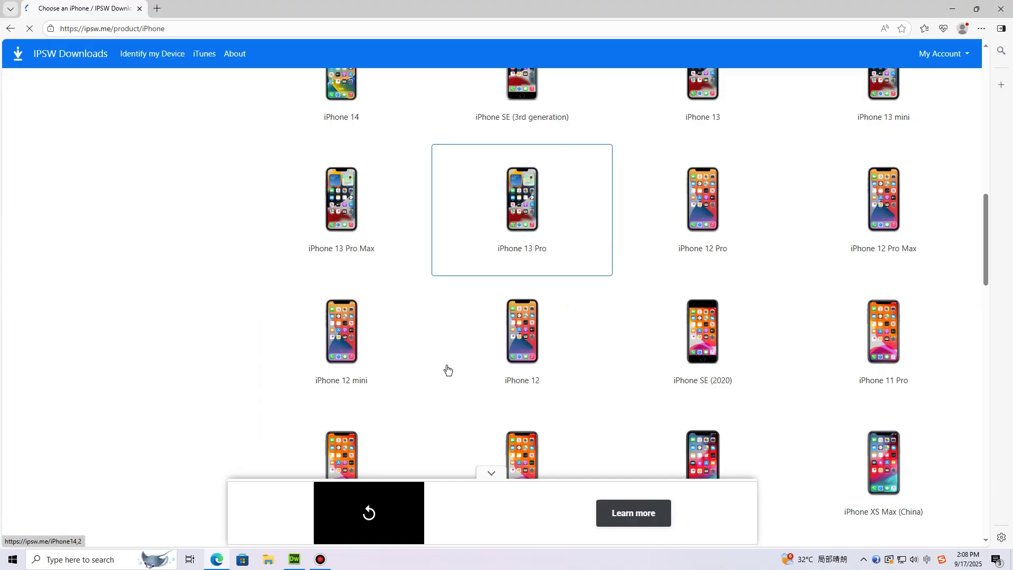
left_click(558, 345)
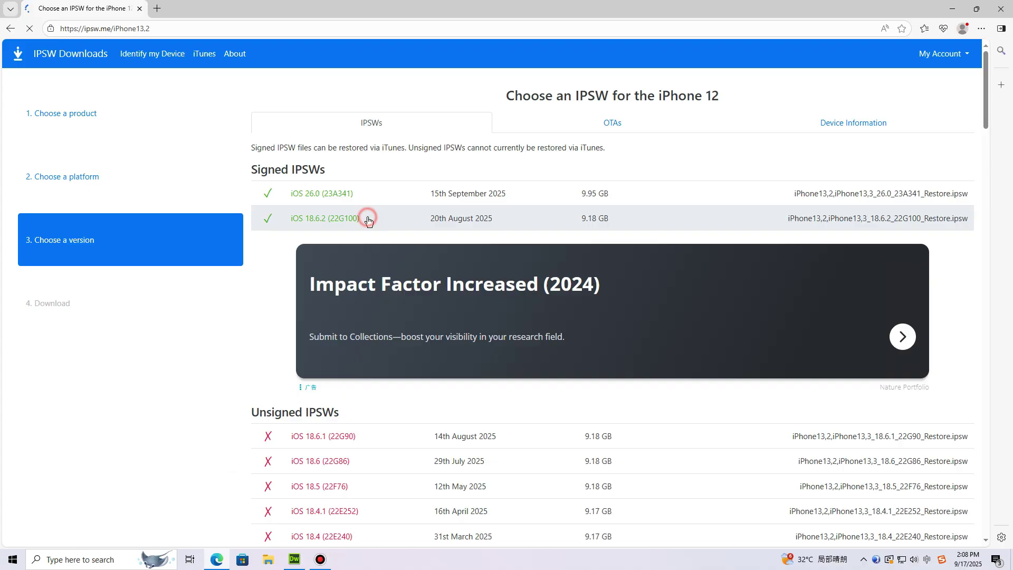
left_click(368, 219)
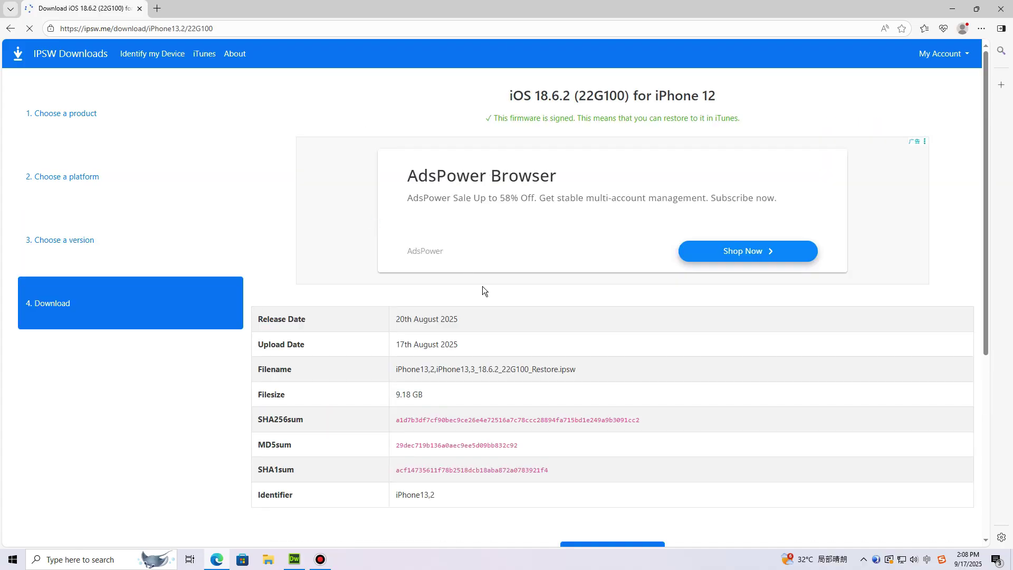
scroll(566, 356, "down", 5)
left_click(618, 263)
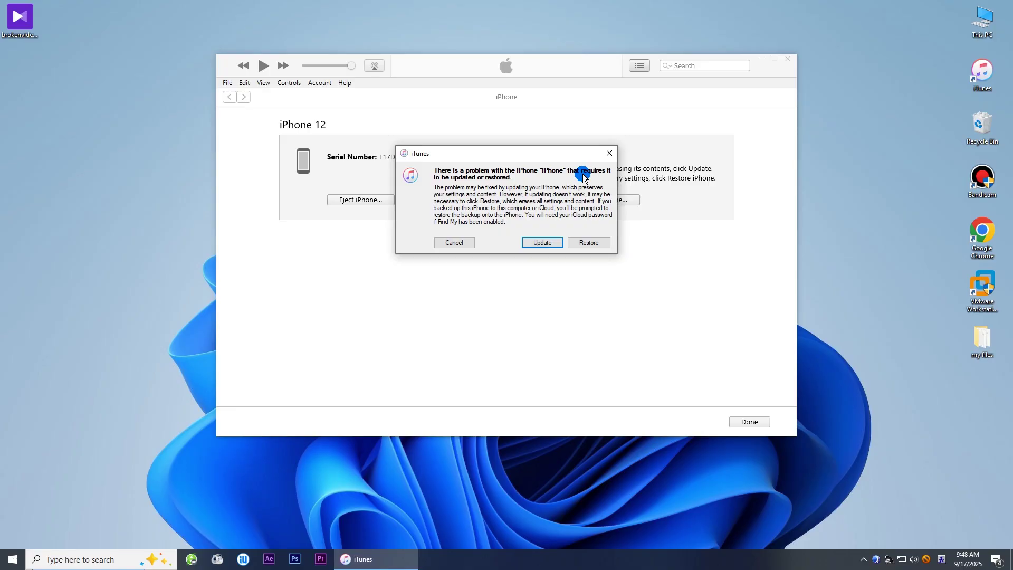
Step: In iTunes, dismiss the recovery alert and restore the iPhone 12 using the firmware file iPhone13,2,iPhone13,3_18.6.2_22G100_Restore.ipsw
left_click(611, 154)
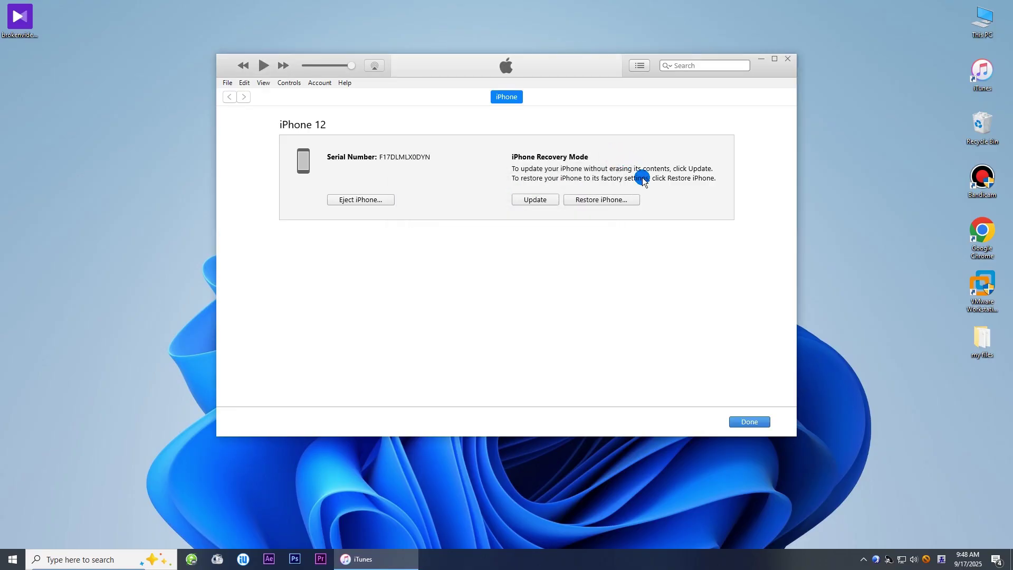
left_click(594, 201, "shift")
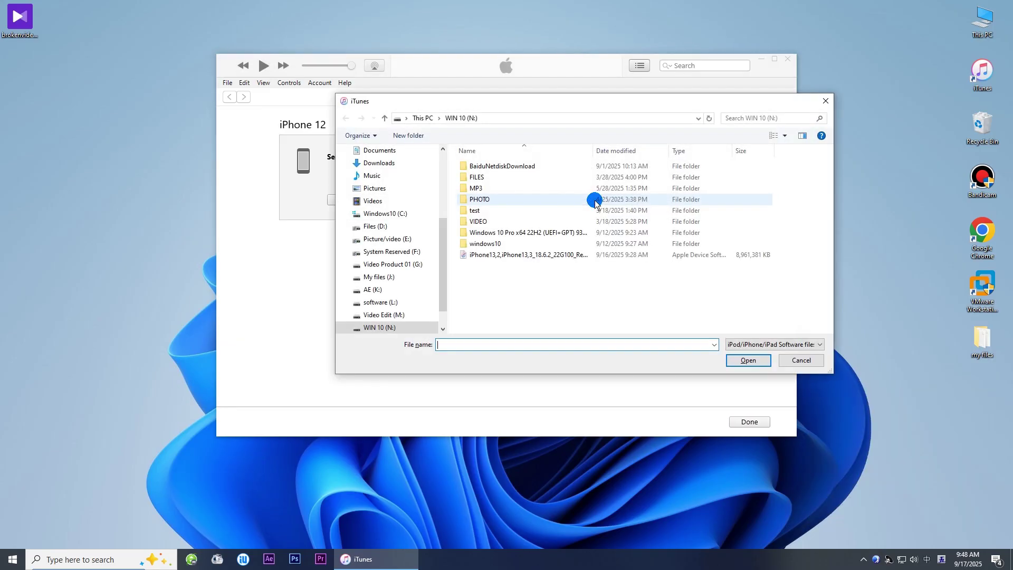
left_click(482, 256)
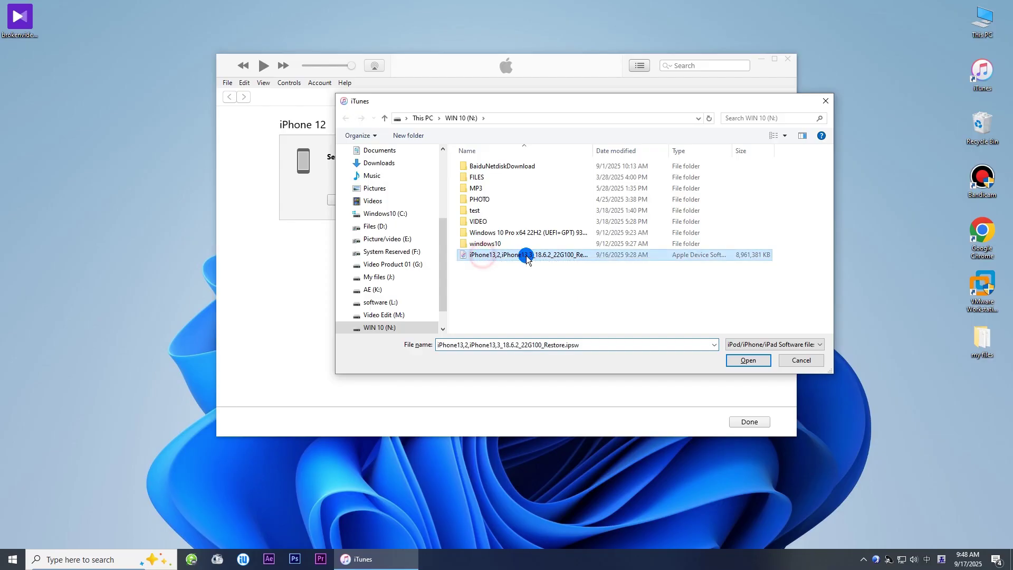
left_click(747, 361)
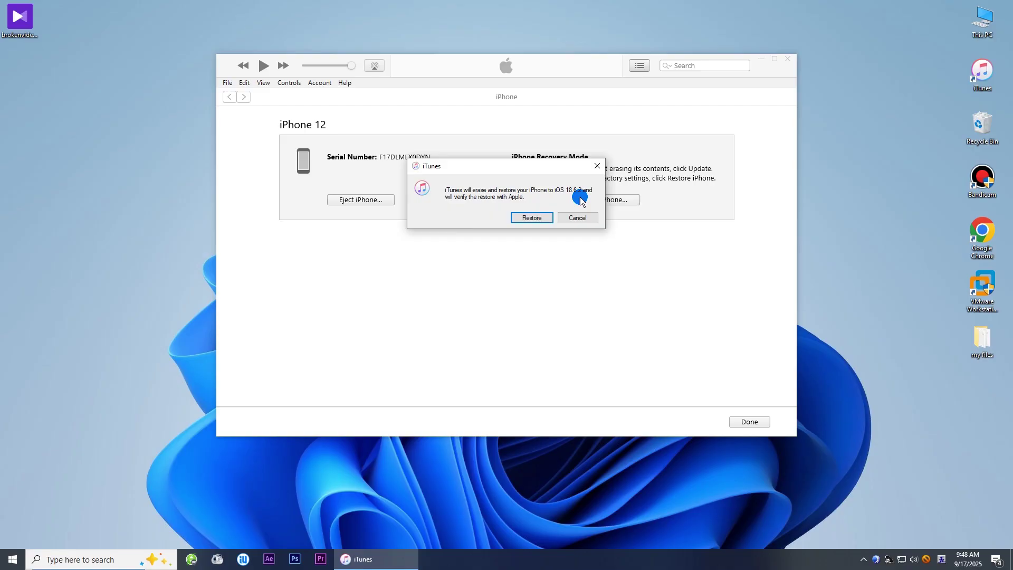
left_click(530, 218)
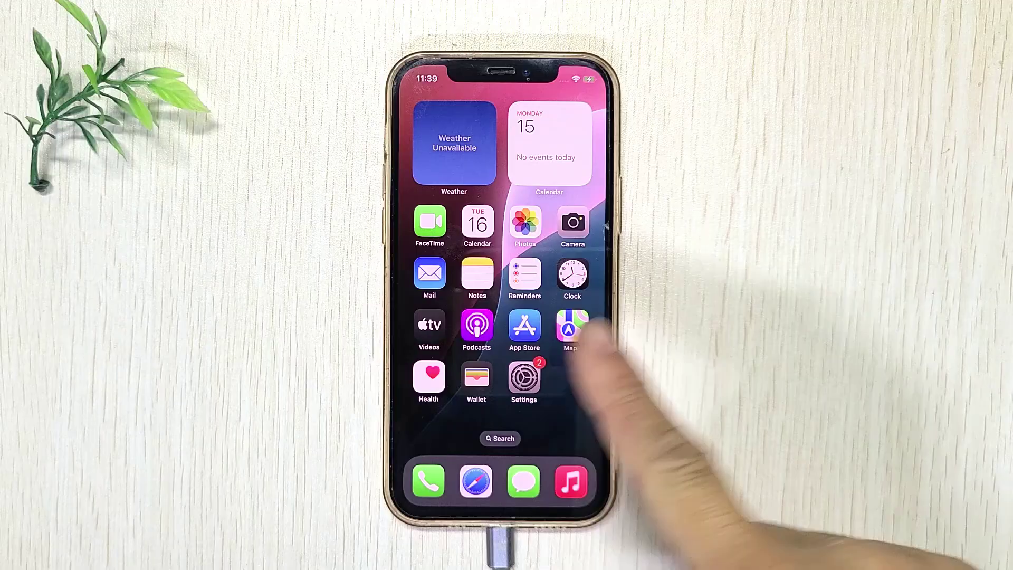
Step: On the restored iPhone, allow Settings to use WLAN & Cellular data and check the iOS version on the About page
left_click(524, 378)
left_click(501, 301)
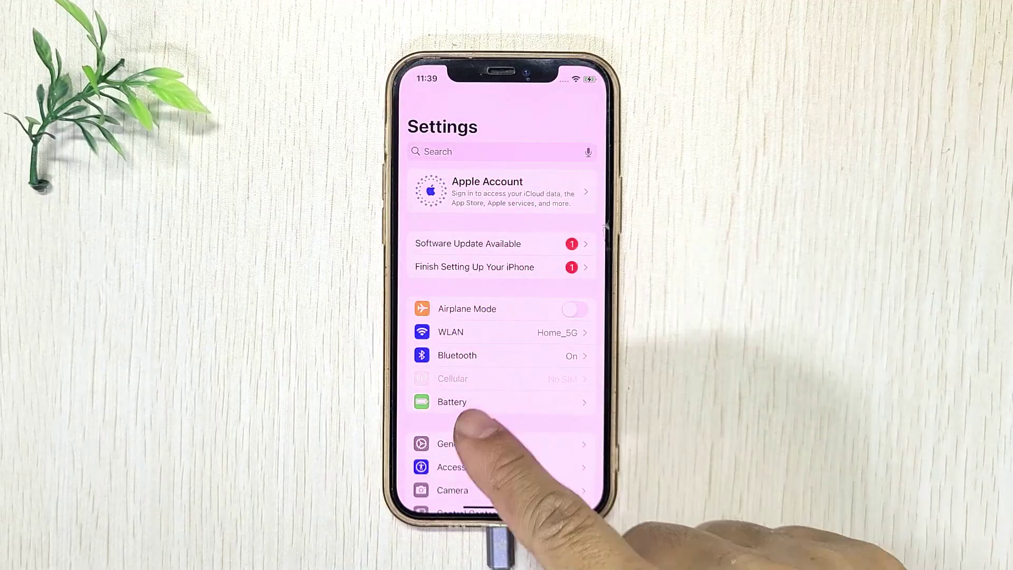
left_click(465, 444)
left_click(464, 264)
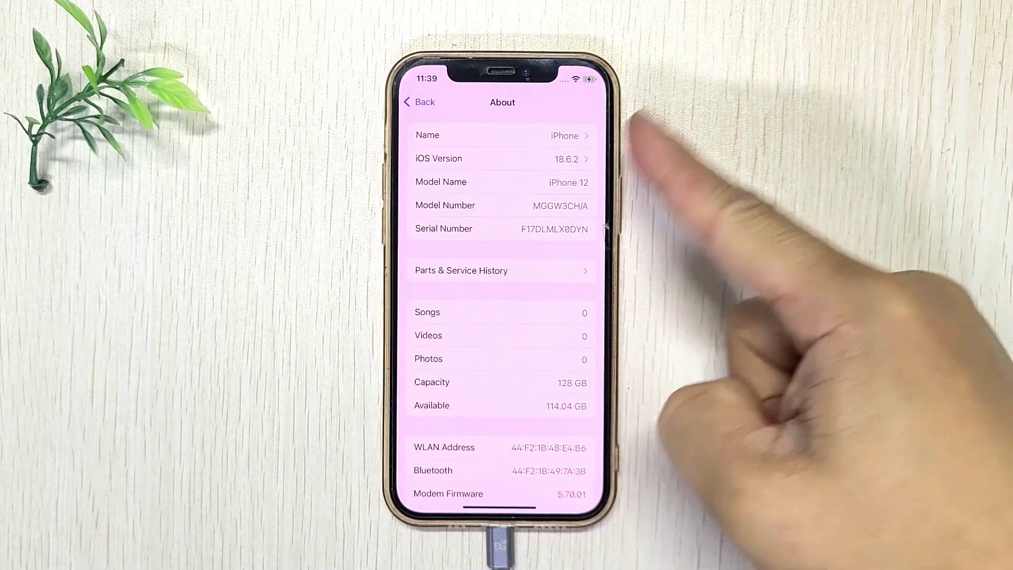
left_click(567, 158)
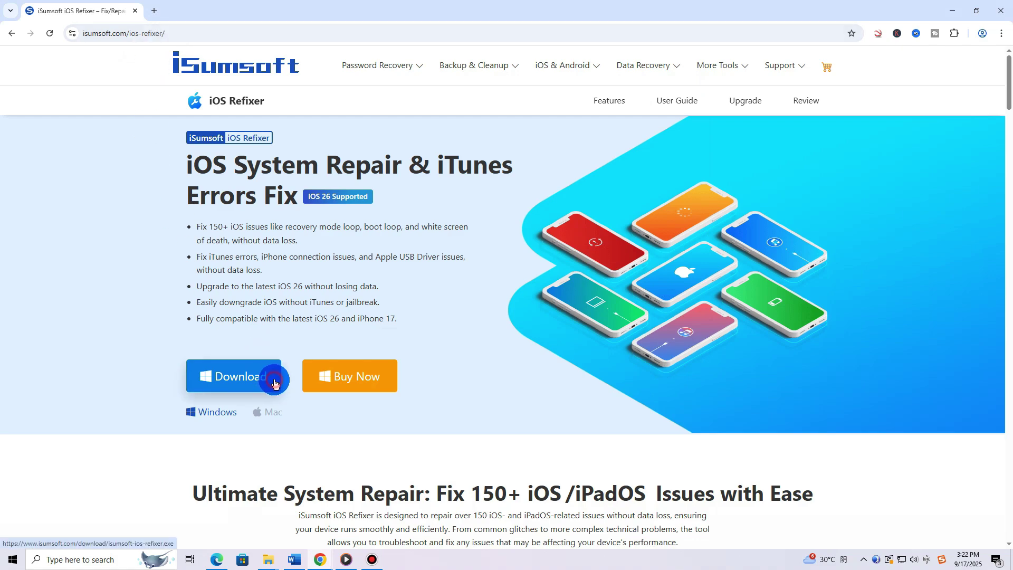
Step: Download iSumsoft iOS Refixer for Windows and choose its Downgrade iOS option for the connected iPhone
left_click(274, 383)
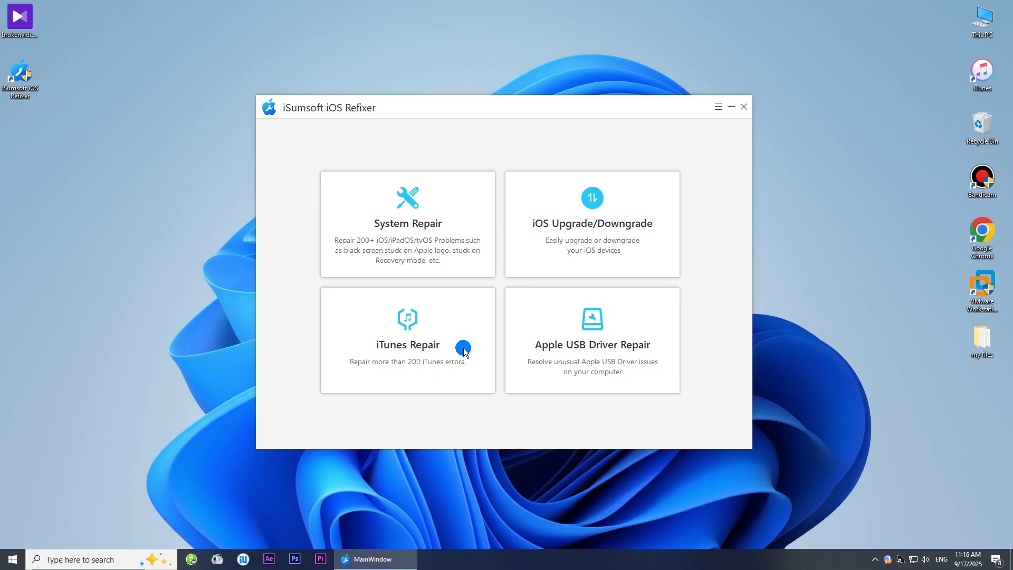
left_click(597, 228)
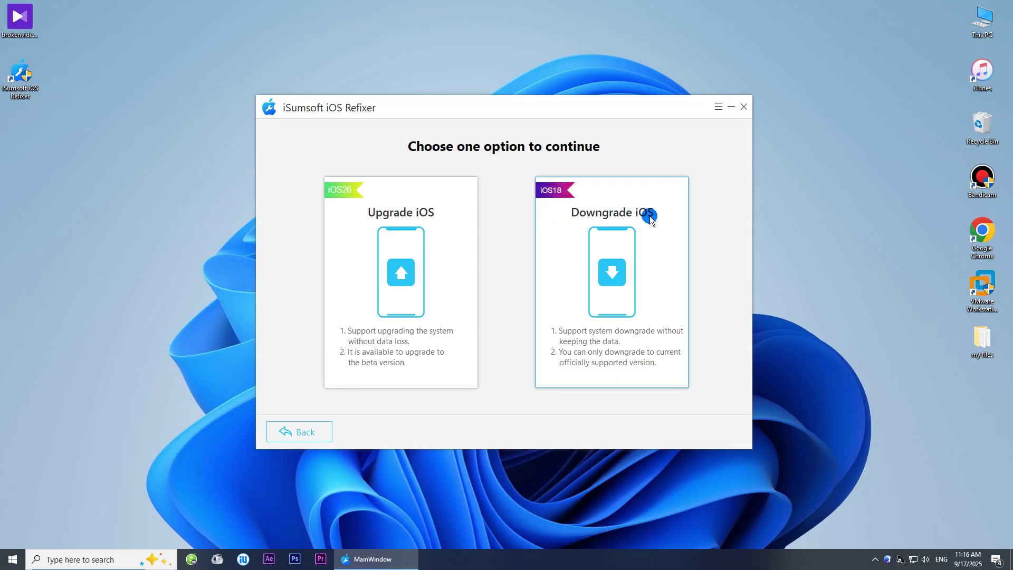
left_click(619, 214)
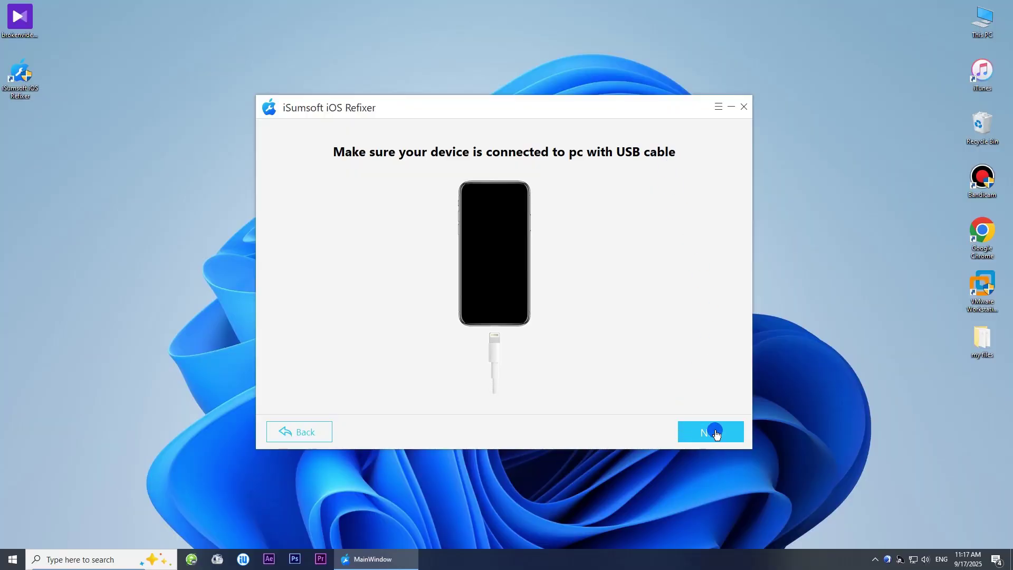
left_click(716, 433)
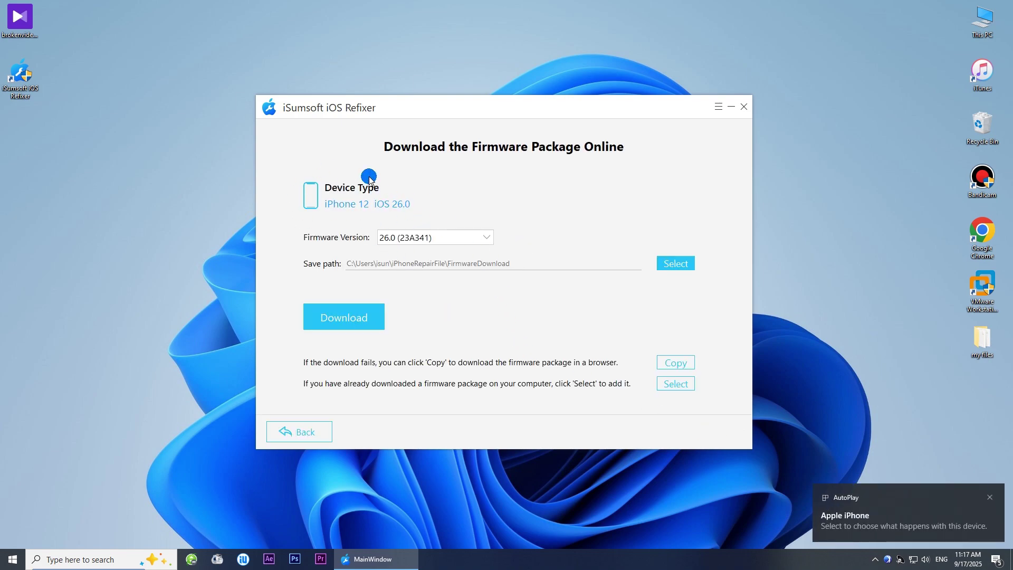
Step: Download the 18.6.2 (22G100) firmware package and start the downgrade, agreeing to erase the iPhone's data
left_click(449, 240)
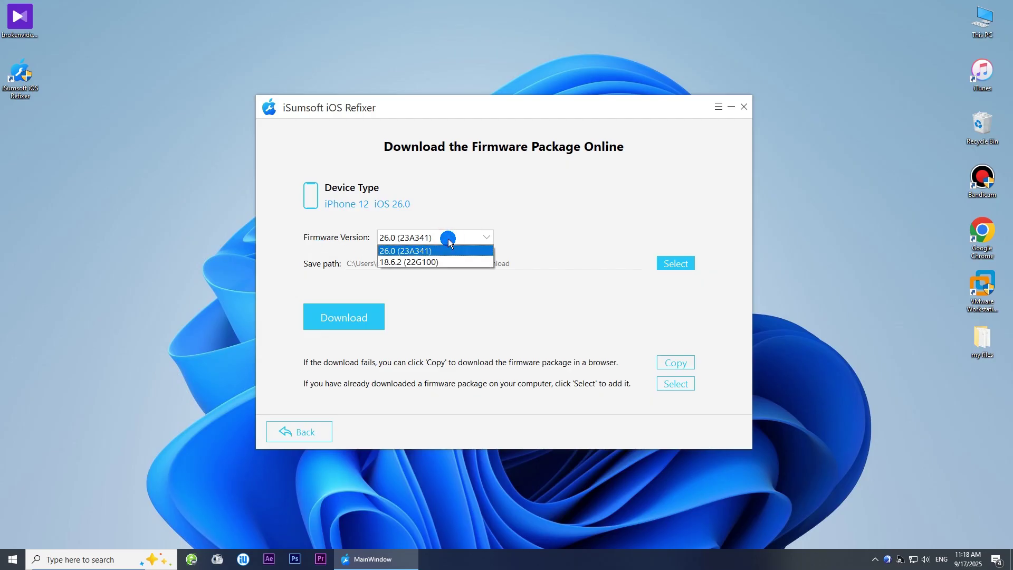
left_click(404, 262)
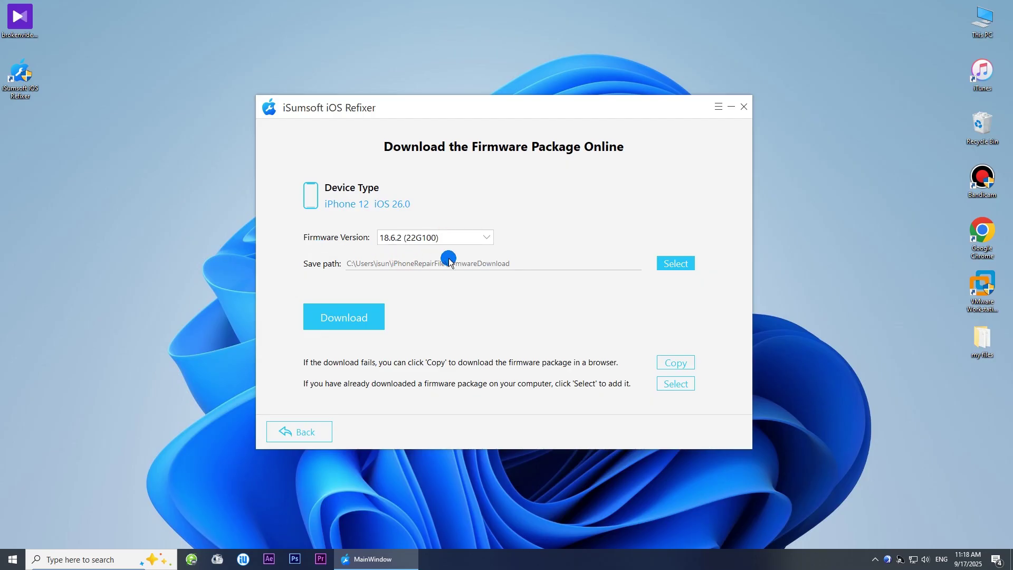
left_click(345, 322)
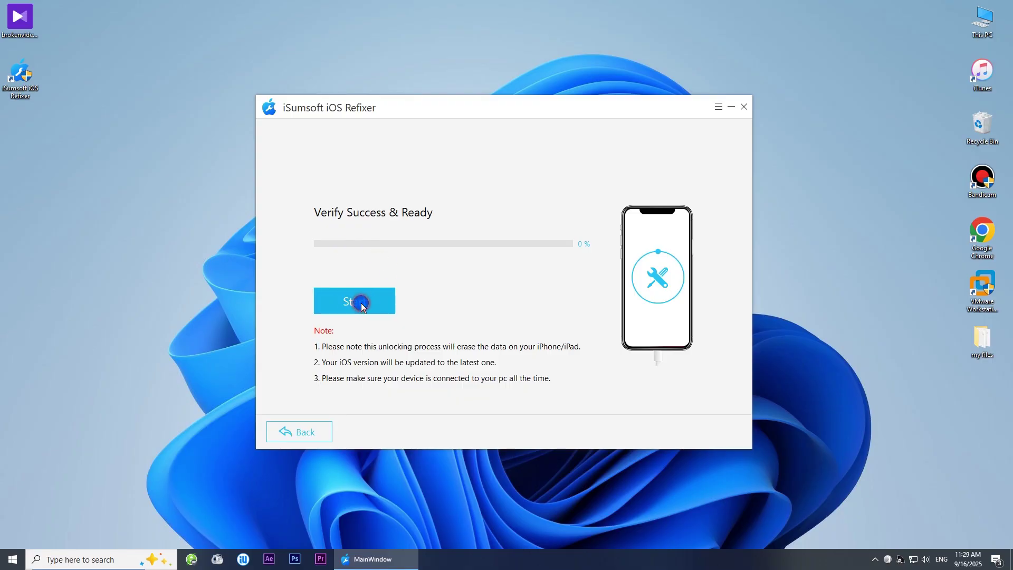
left_click(361, 303)
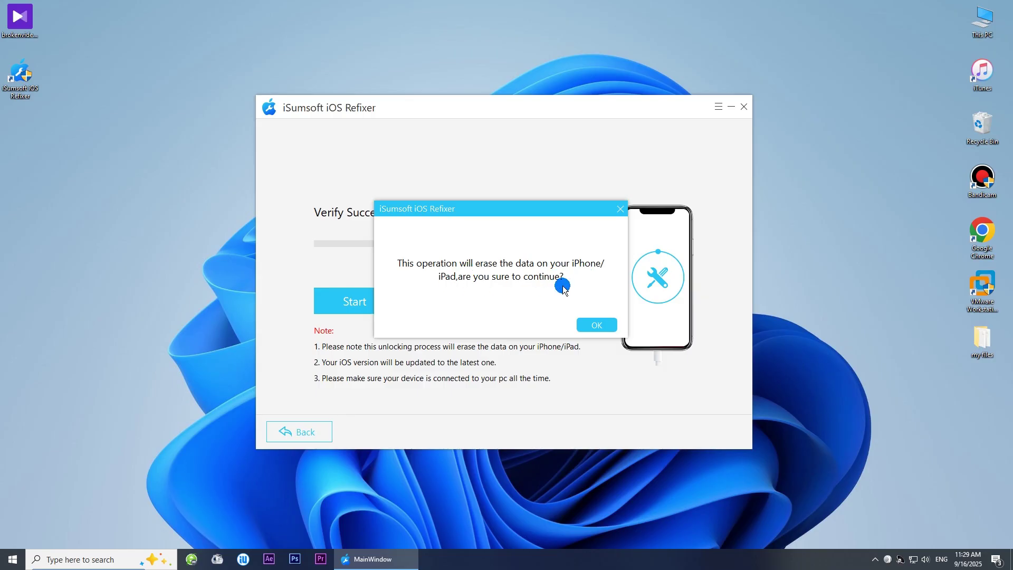
left_click(608, 325)
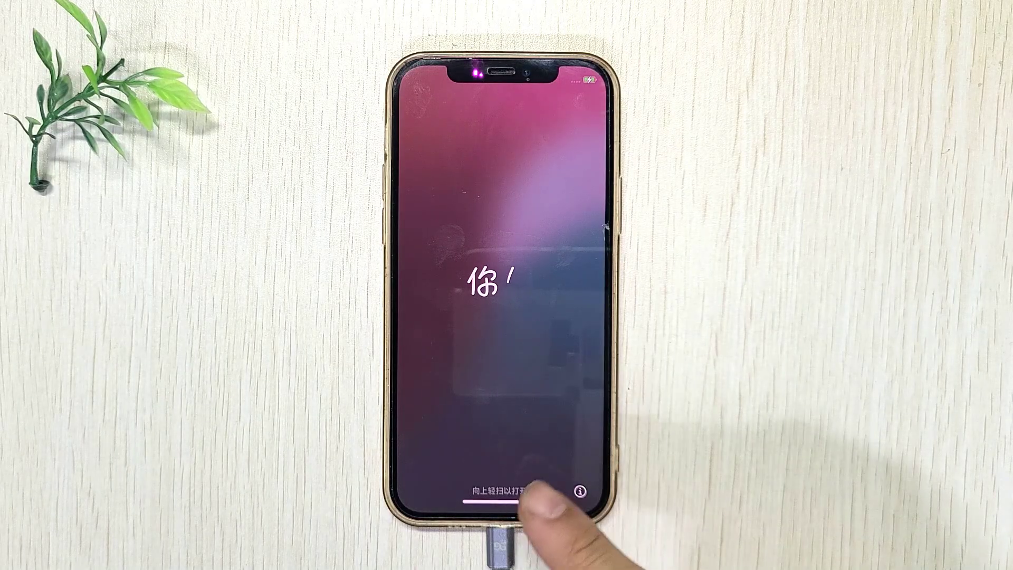
Step: Open the downgraded iPhone, grant Settings WLAN & Cellular access, view the iOS version details, and return to the home screen
left_click_drag(499, 507, 506, 369)
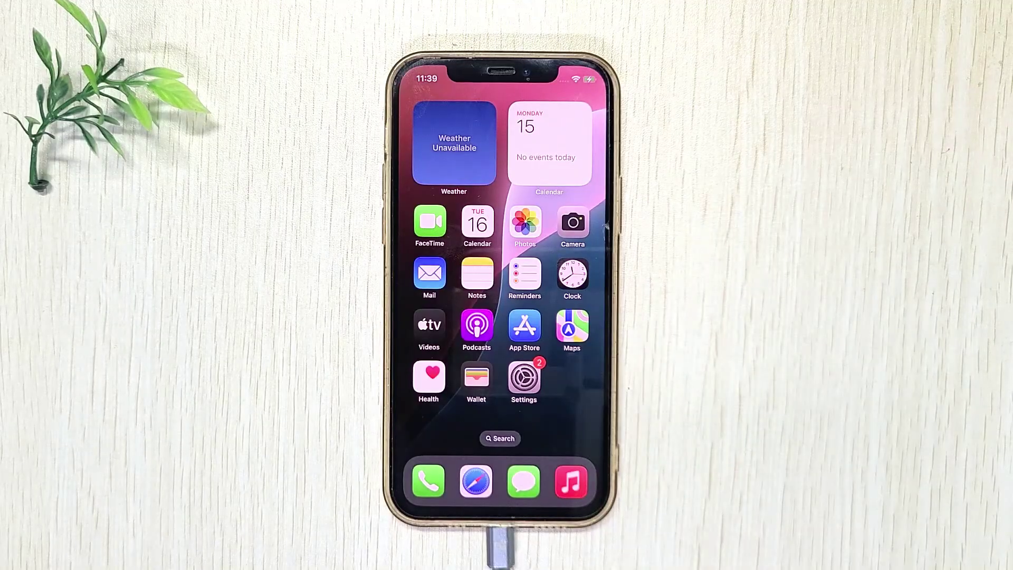
left_click(524, 377)
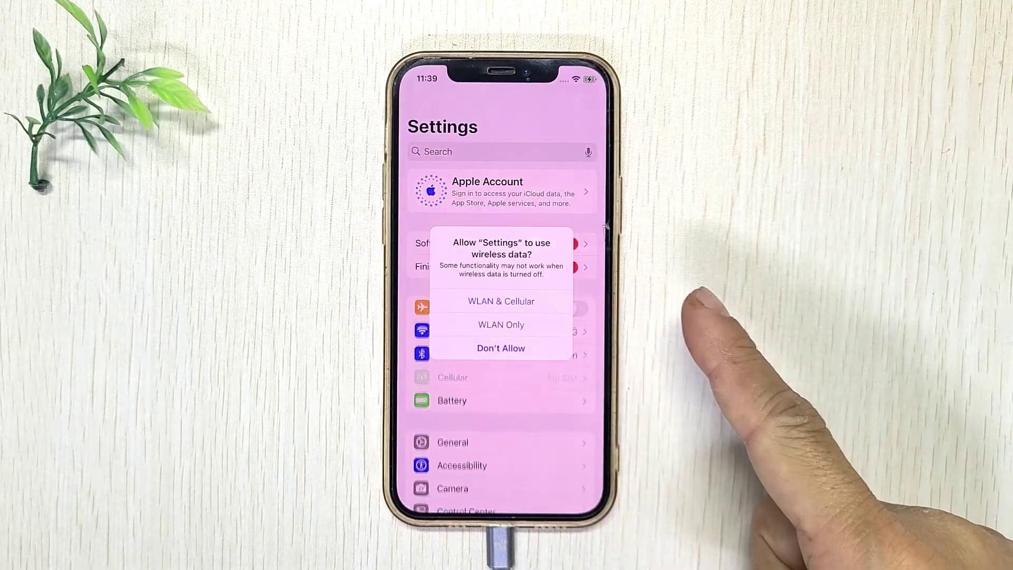
left_click(500, 301)
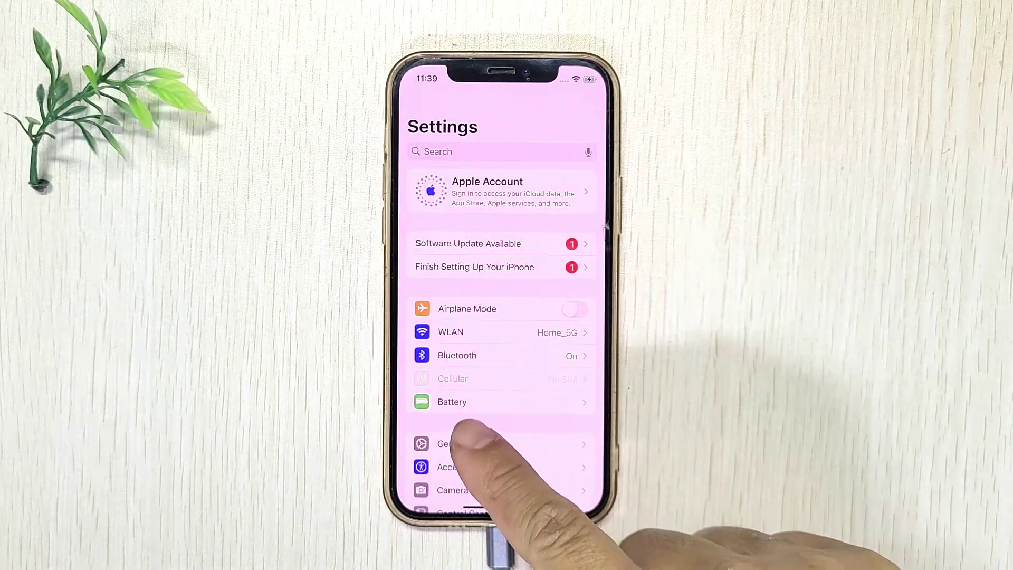
left_click(464, 443)
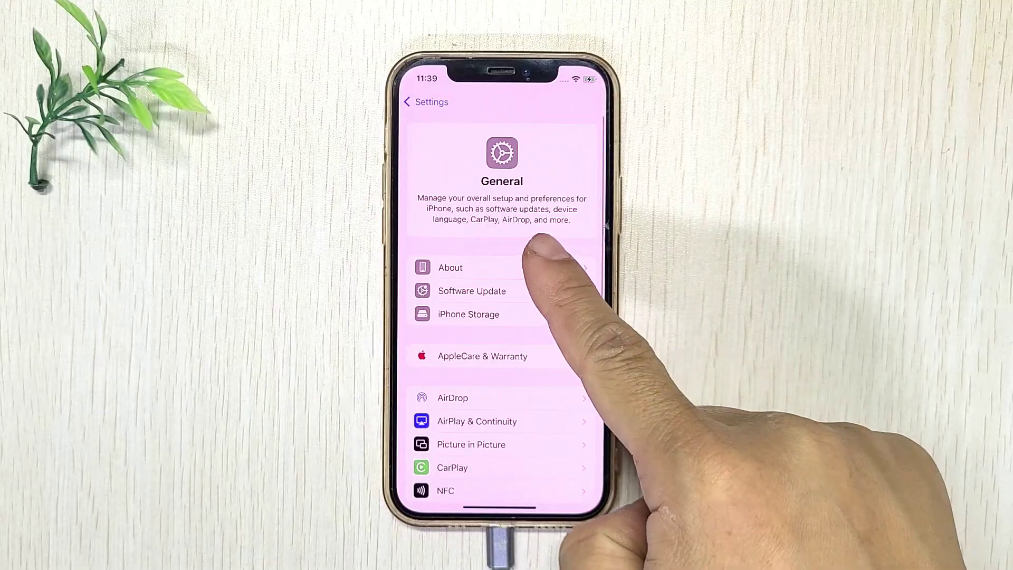
left_click(533, 267)
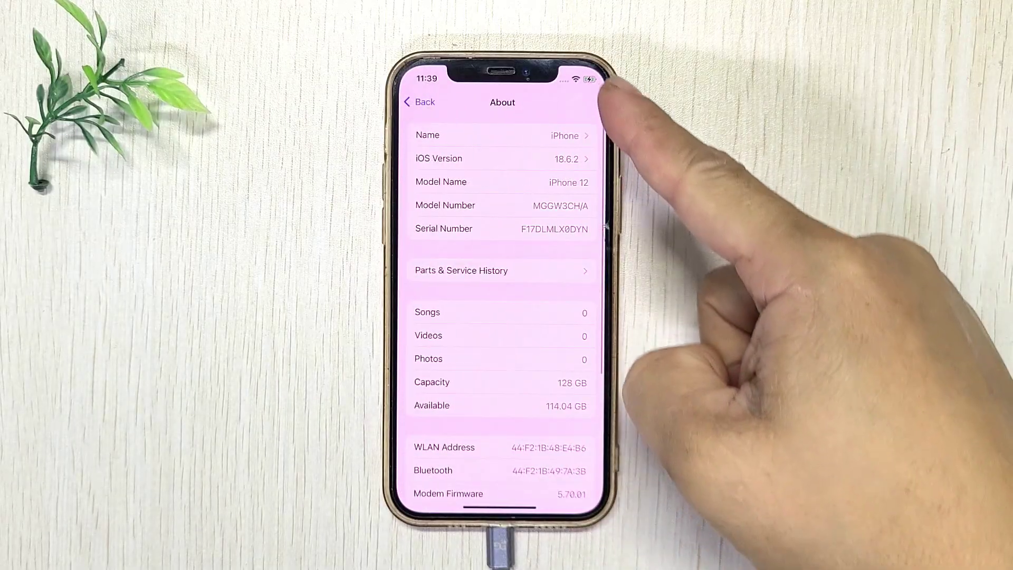
left_click(570, 158)
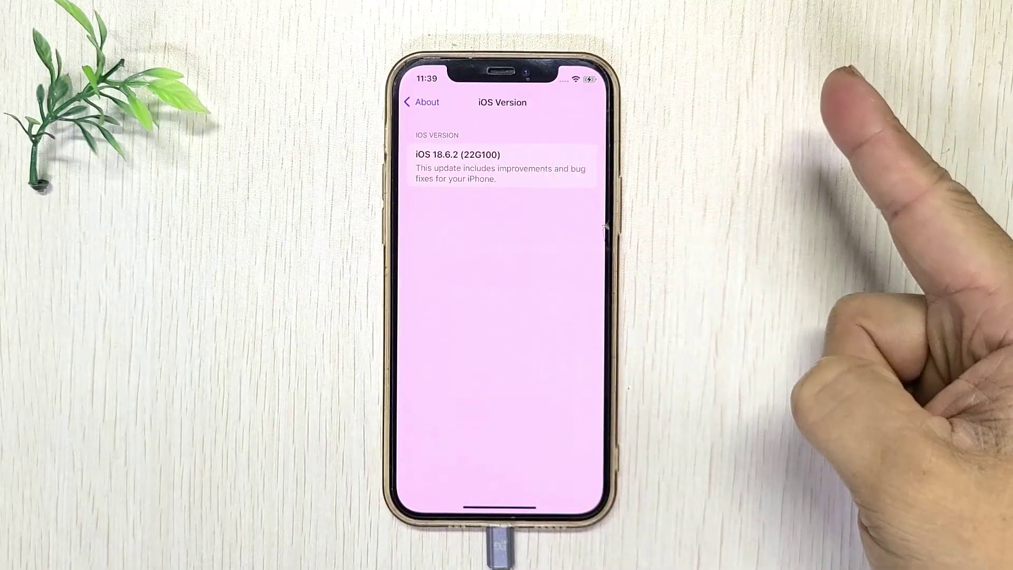
left_click_drag(499, 508, 499, 316)
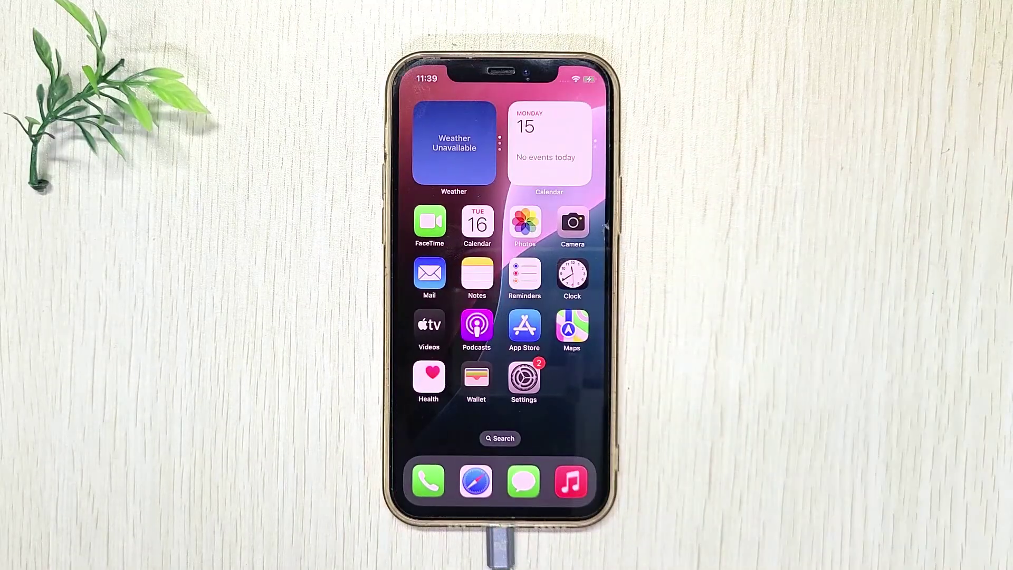